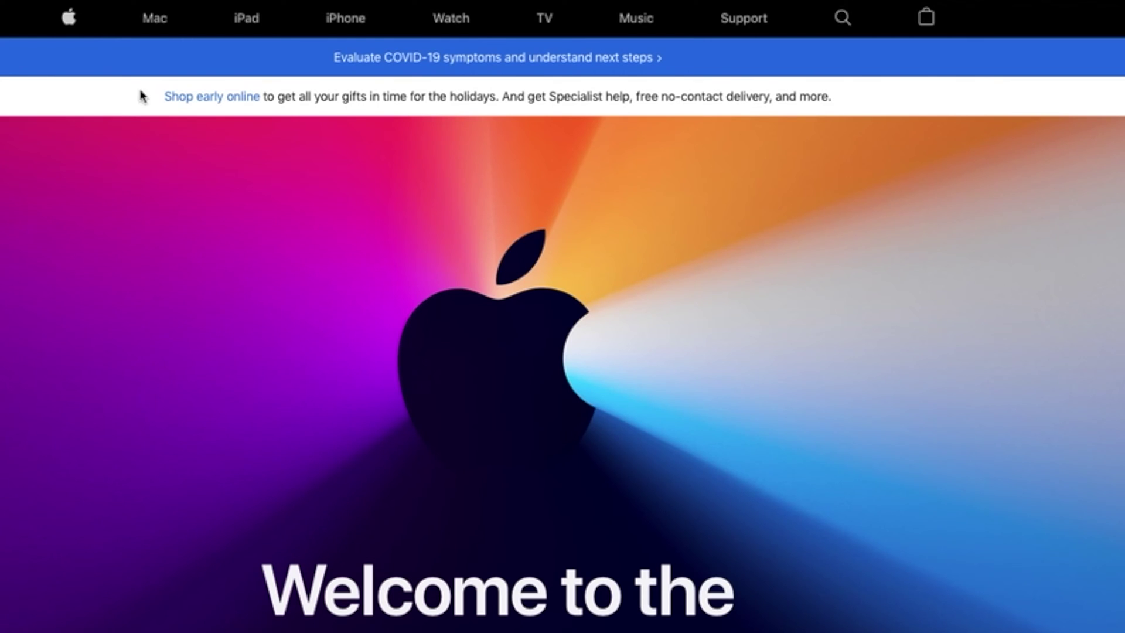
Go from apple.com's Mac section to the macOS Big Sur page and open its App Store listing.
left_click(160, 22)
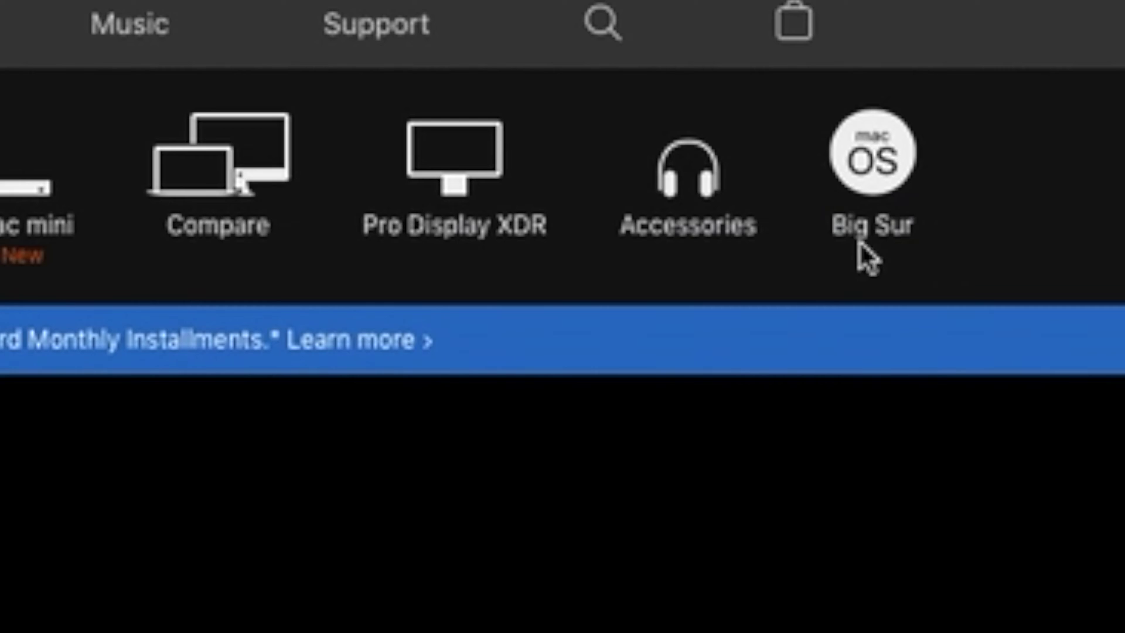
left_click(865, 256)
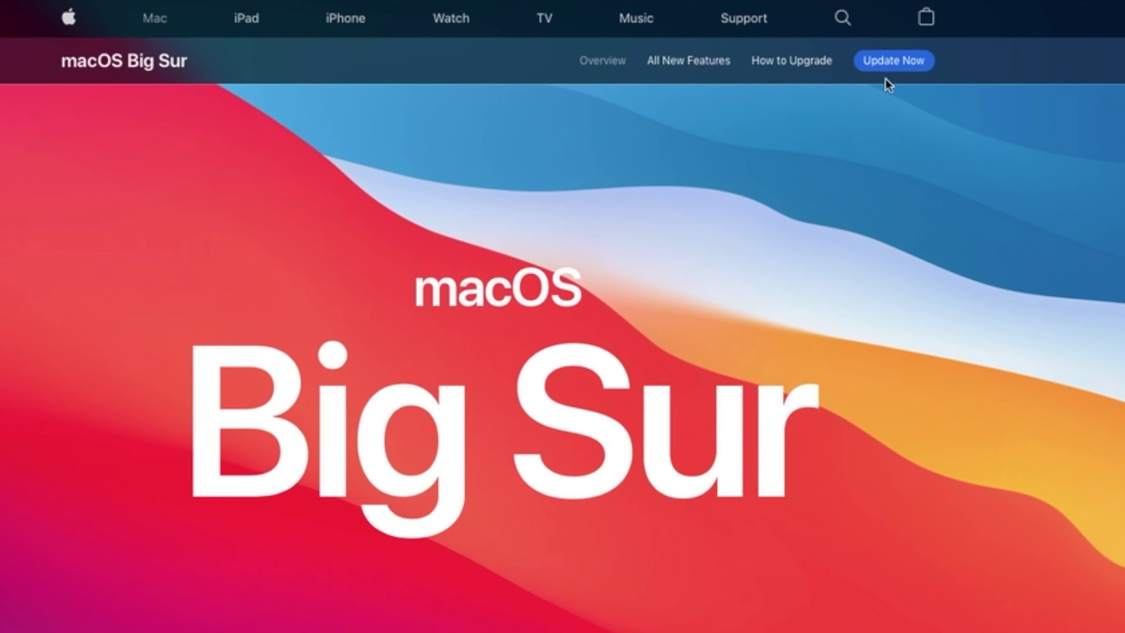
left_click(893, 61)
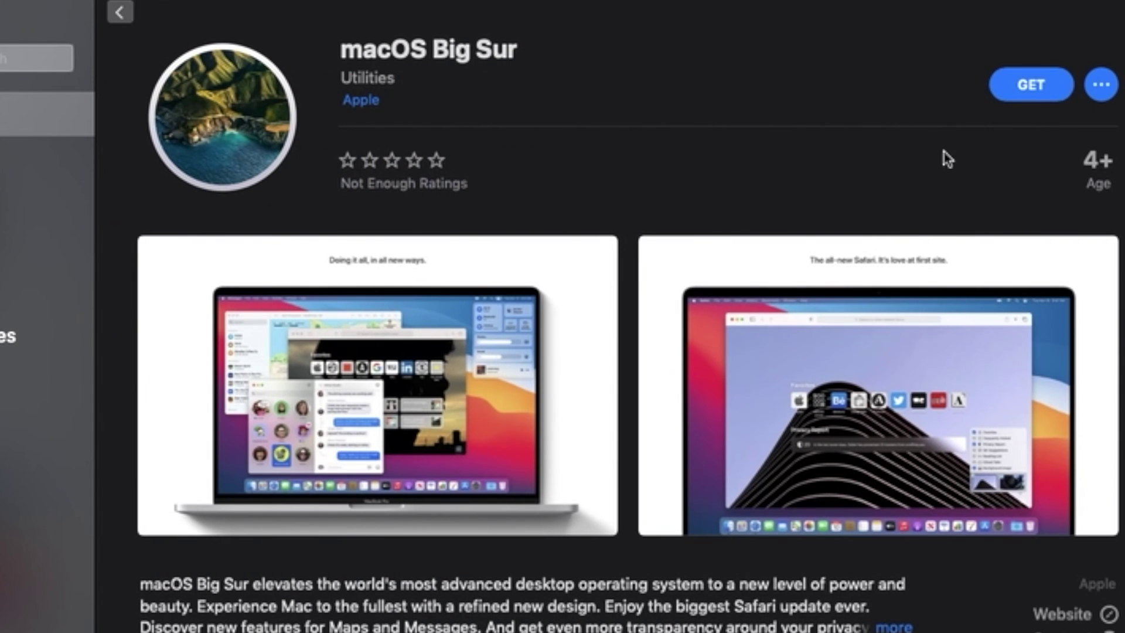
Get macOS Big Sur from its listing and drag the Software Update window to the bottom-left.
left_click(1032, 85)
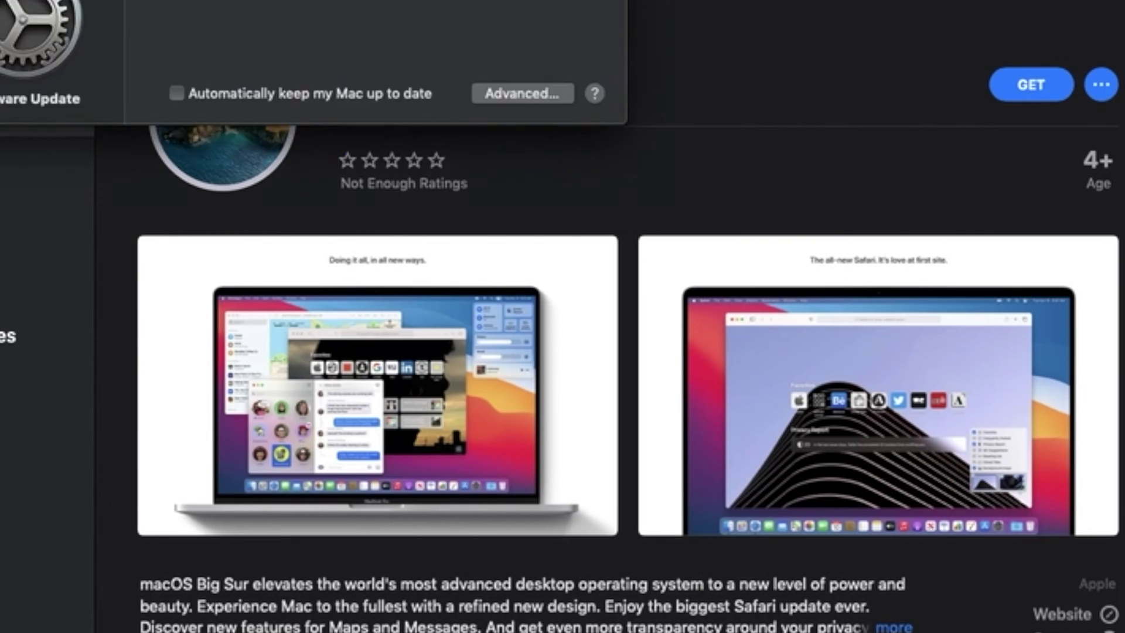
left_click_drag(352, 4, 35, 492)
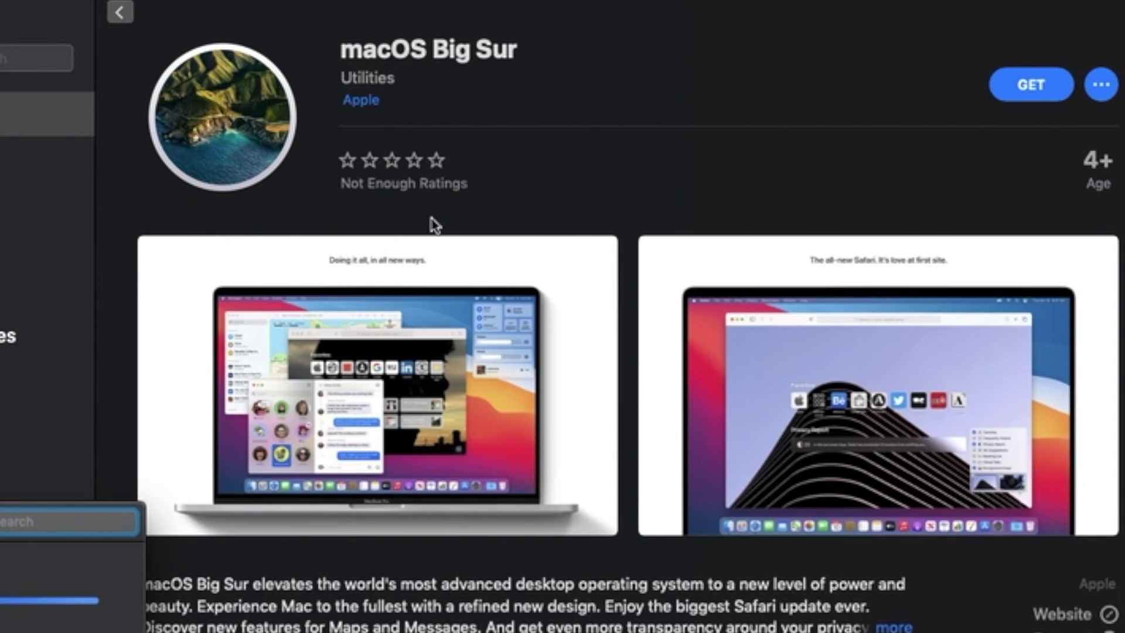